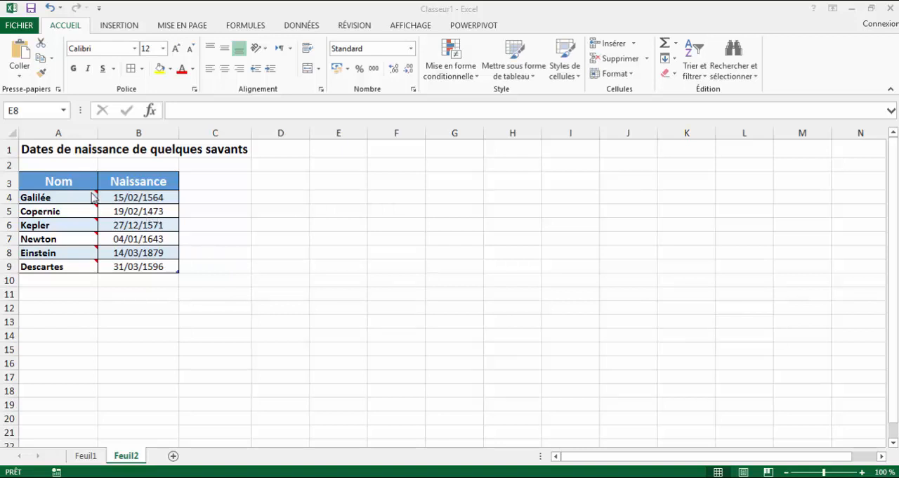
Preview the picture comments attached to the scientists' names on Feuil2.
click(284, 235)
mouse_move(82, 198)
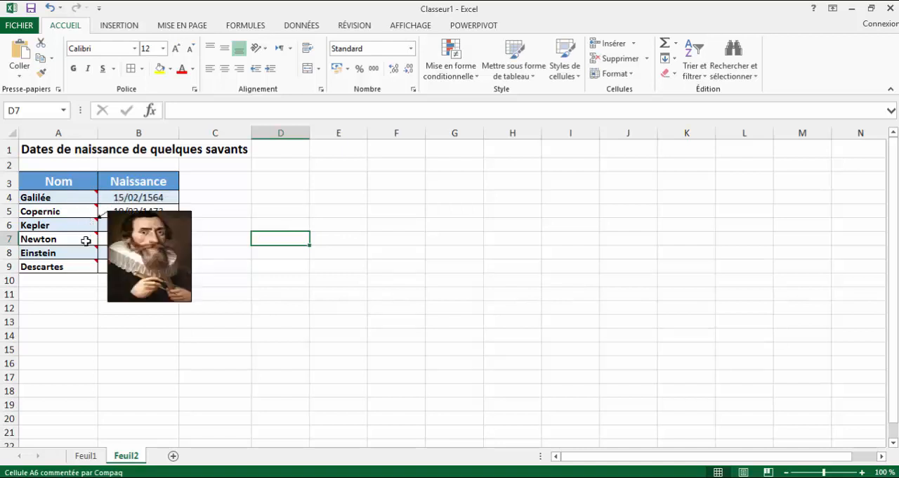
mouse_move(85, 242)
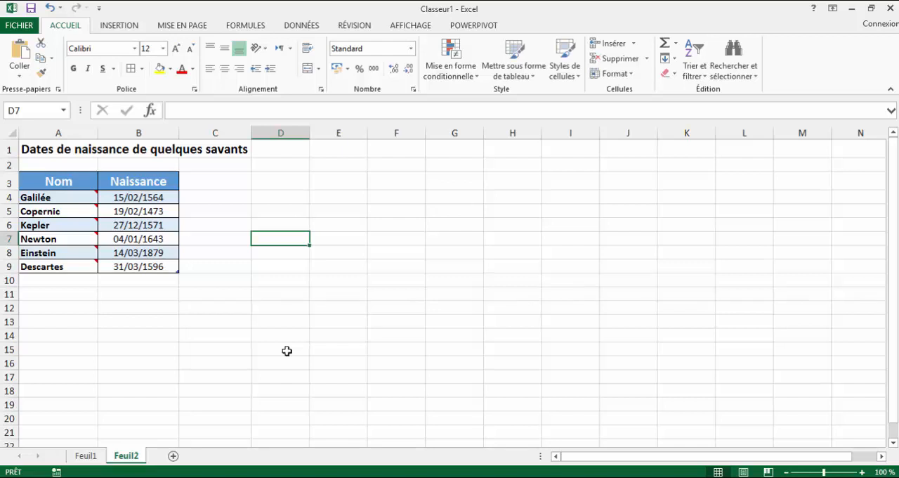
On Feuil1, insert a new comment on the Galilée cell and clear its default author text.
click(92, 457)
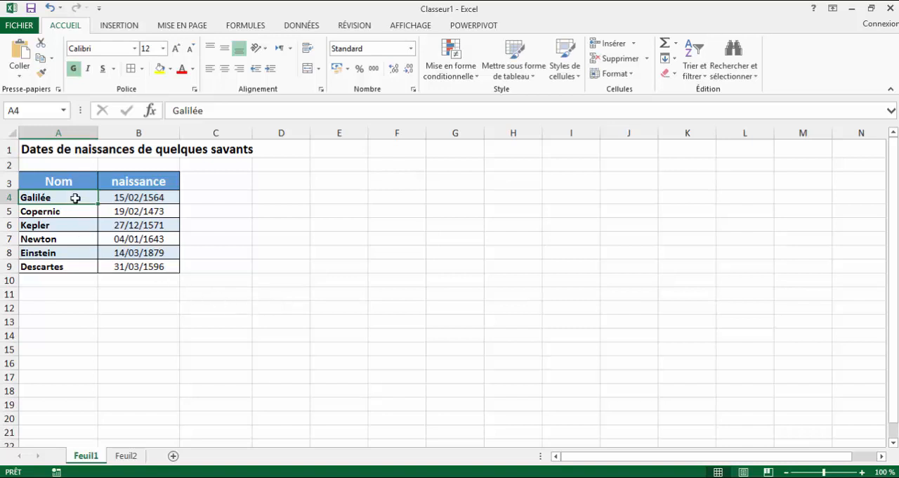
click(240, 221)
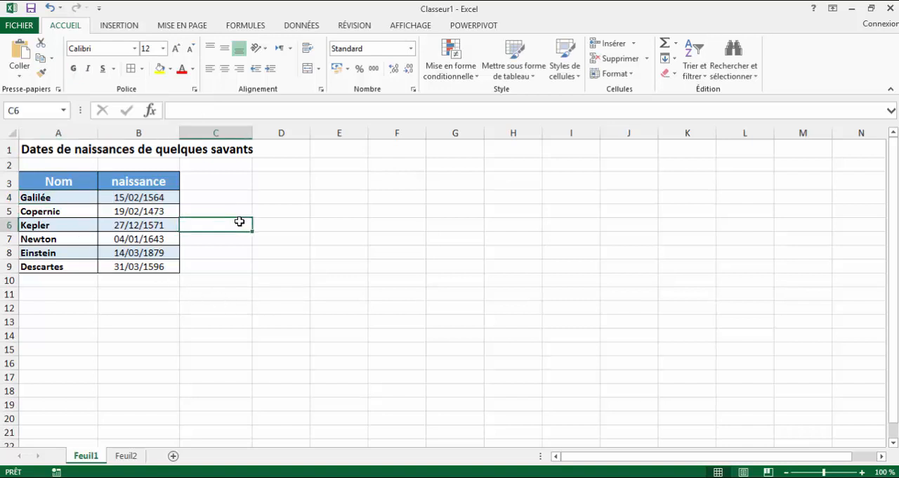
click(83, 199)
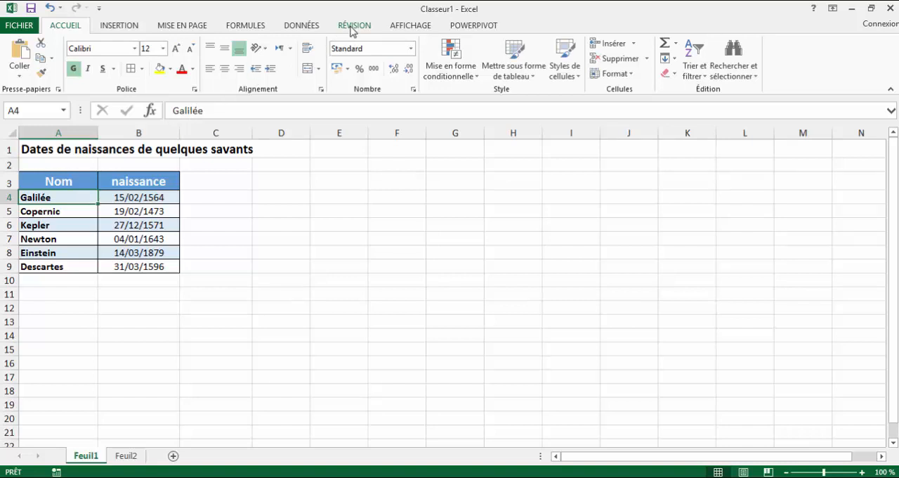
click(352, 28)
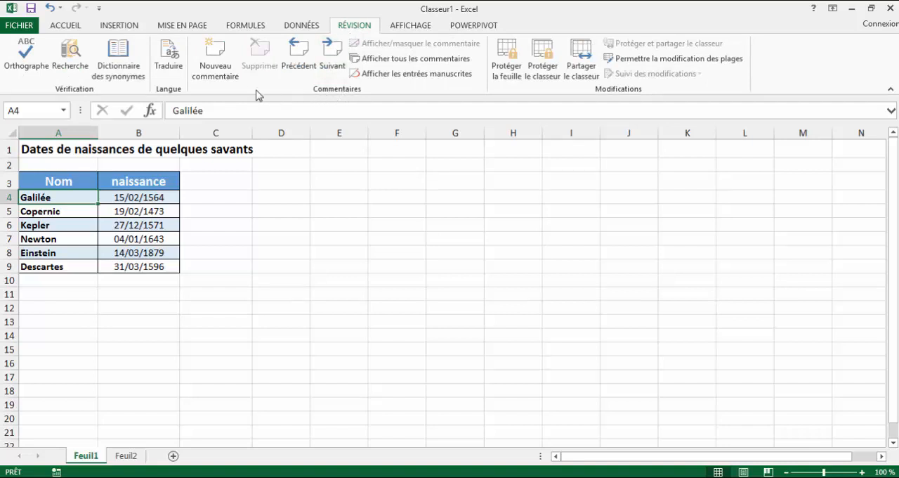
click(215, 59)
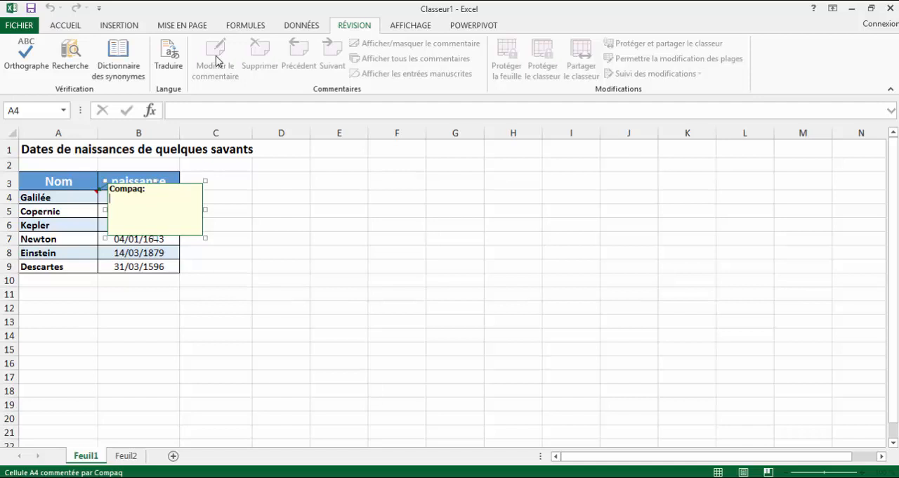
key(BackSpace)
key(BackSpace)
key(BackSpace)
key(BackSpace)
key(BackSpace)
key(BackSpace)
key(BackSpace)
key(BackSpace)
Open the comment's format settings and choose a picture fill from a file through the fill effects.
right_click(202, 233)
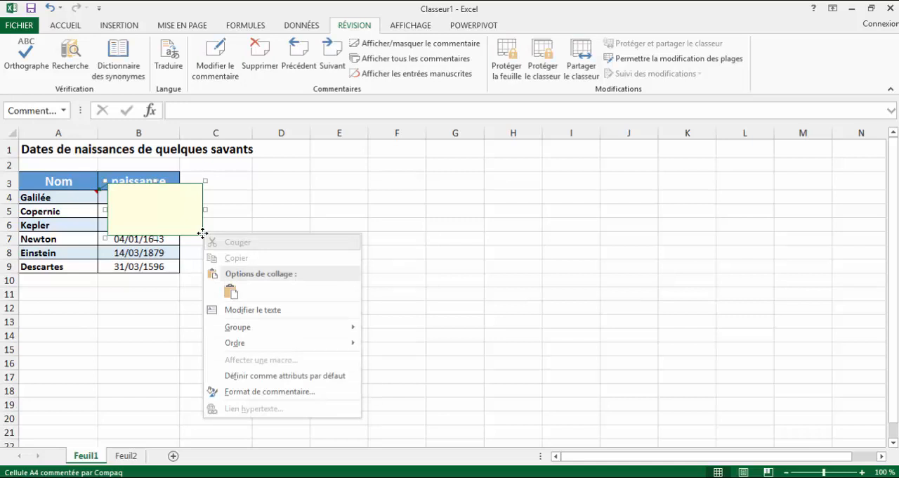
click(260, 392)
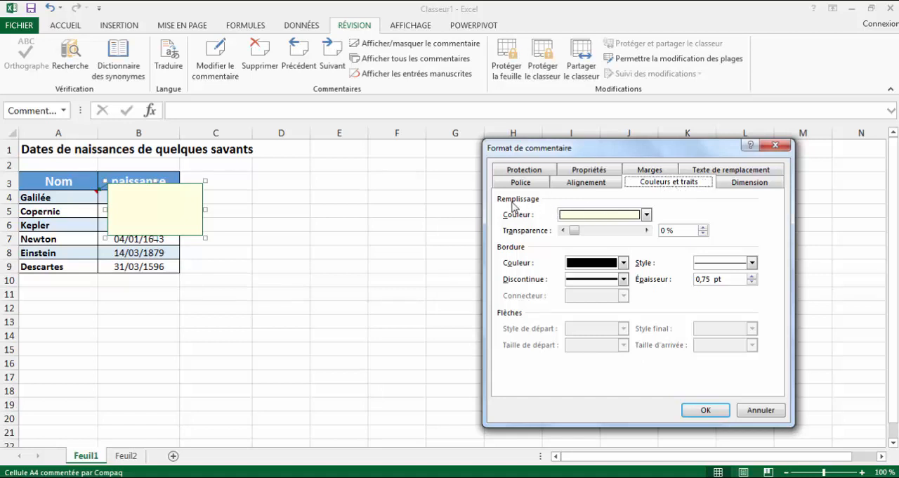
click(646, 214)
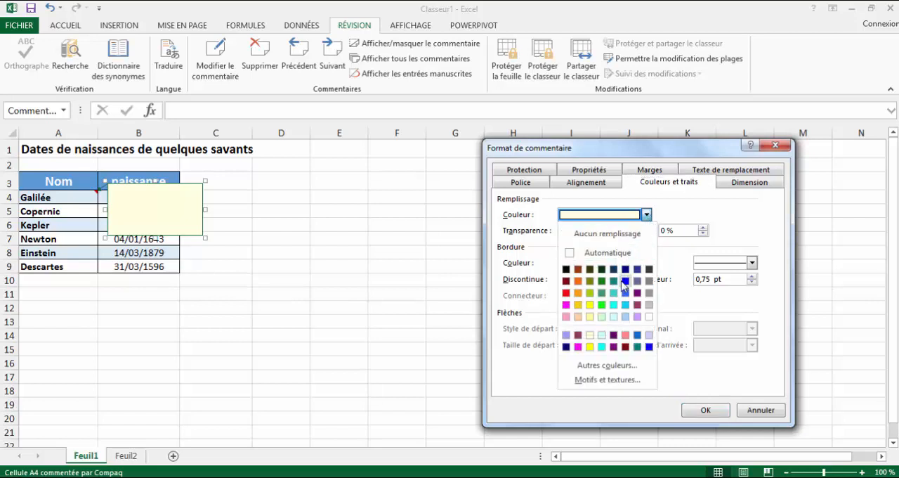
click(602, 379)
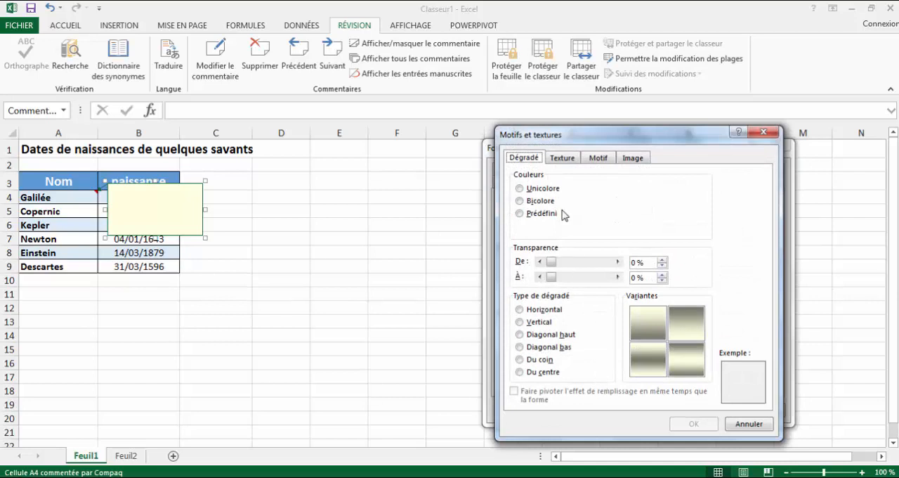
click(636, 160)
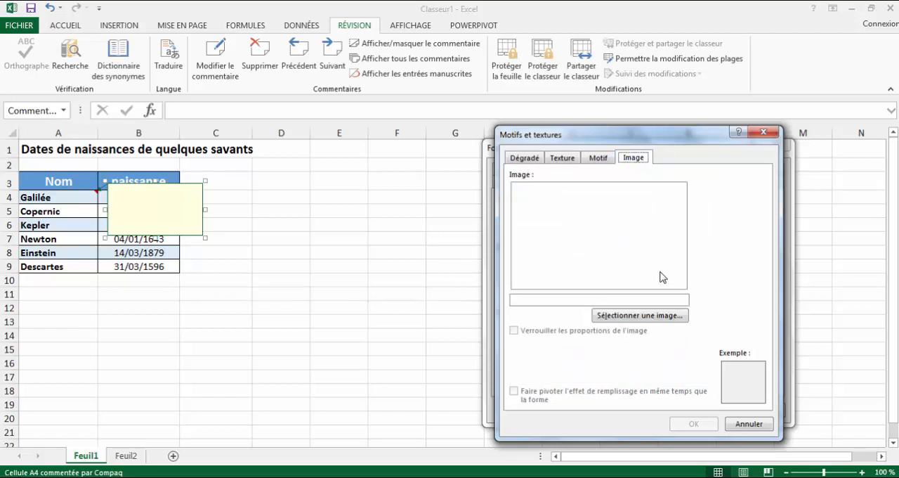
click(640, 315)
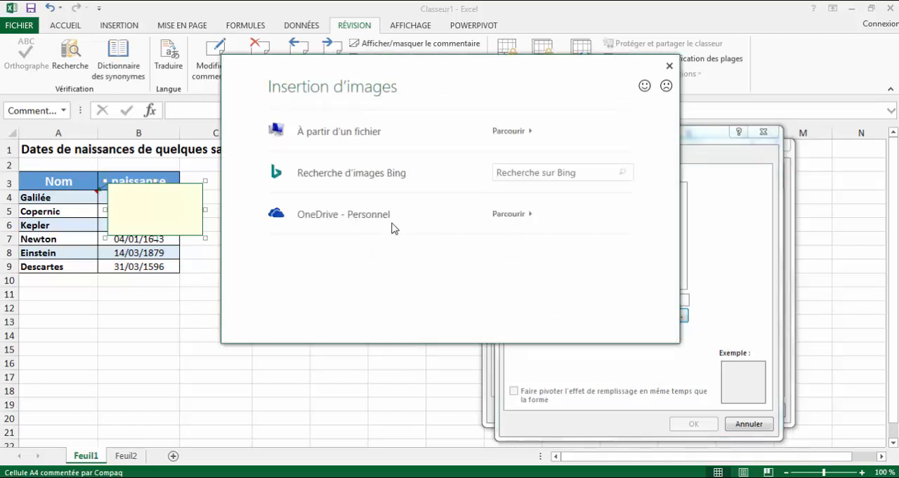
click(368, 138)
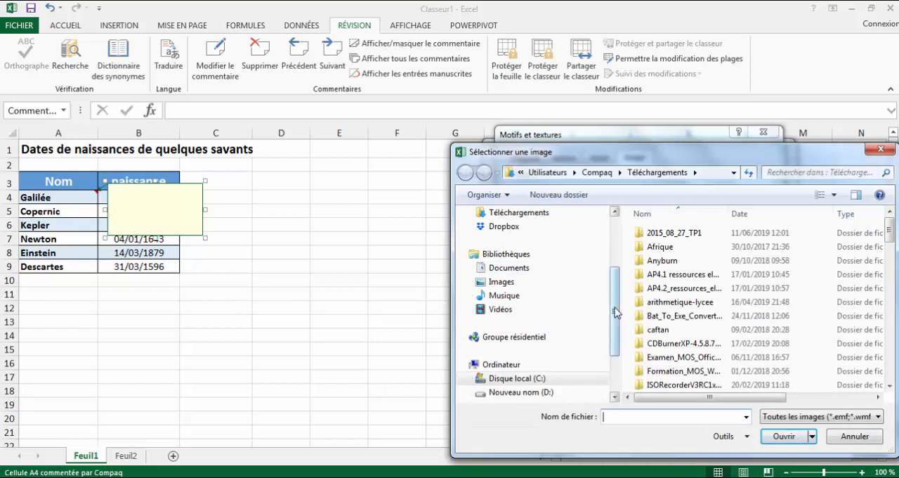
Browse to the Savants folder in Téléchargements, insert galilee.jpg as the comment fill and confirm it.
drag(615, 312, 616, 303)
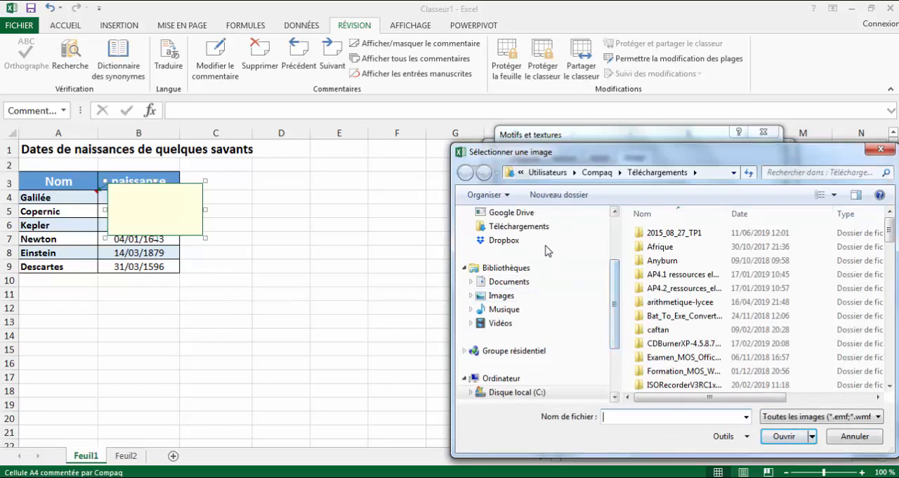
click(536, 230)
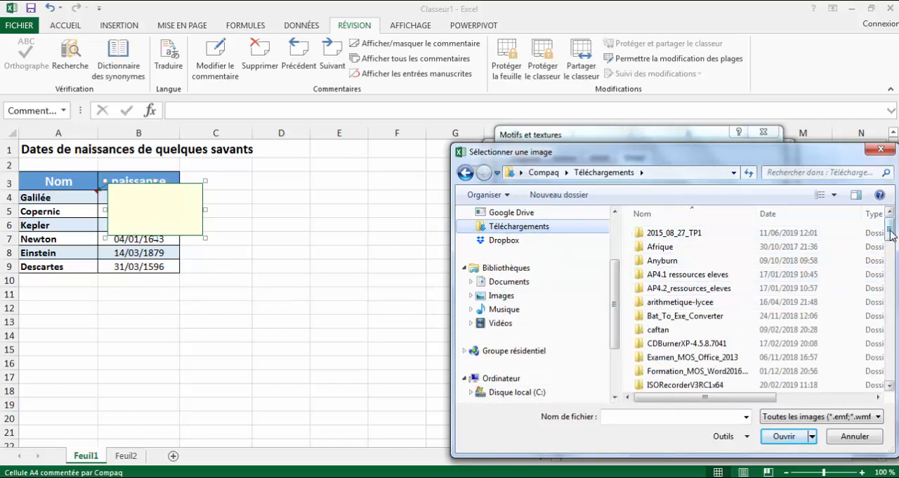
drag(890, 235, 895, 267)
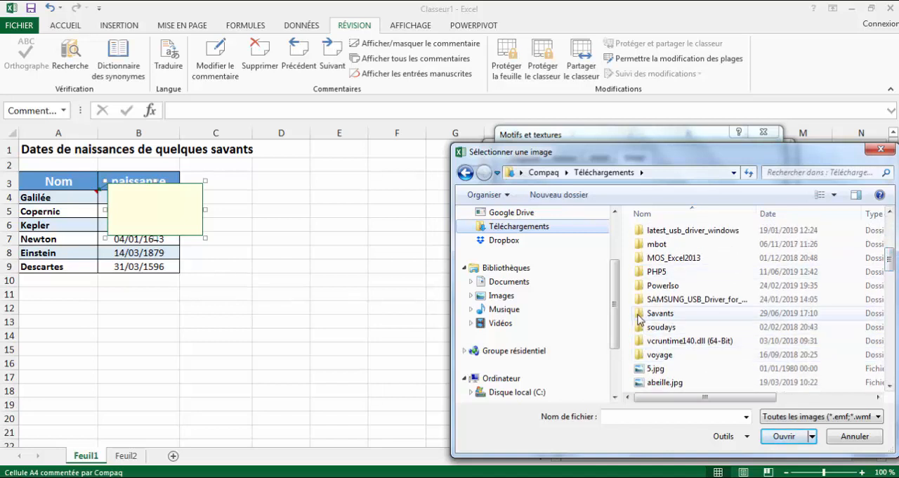
double_click(640, 316)
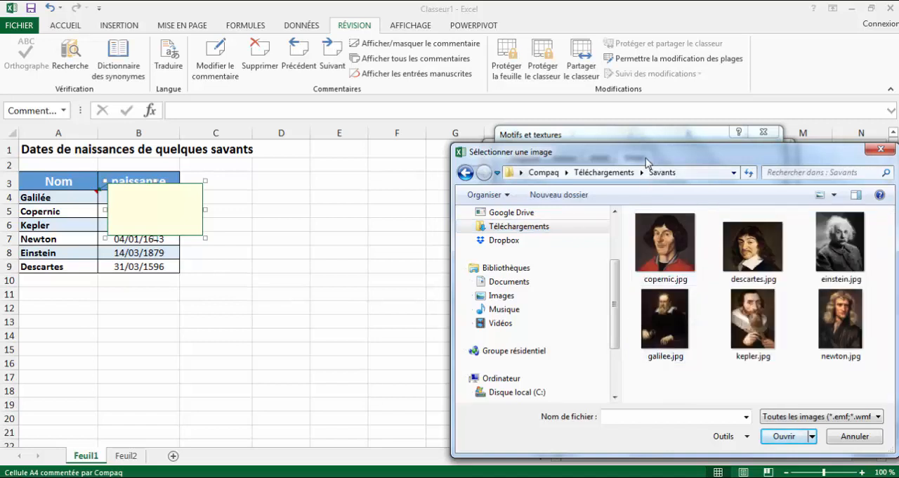
drag(646, 158, 598, 160)
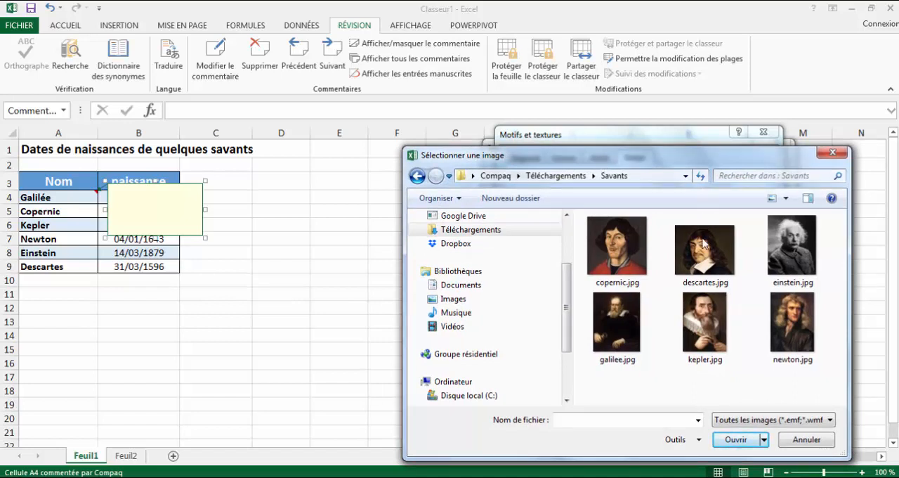
click(626, 335)
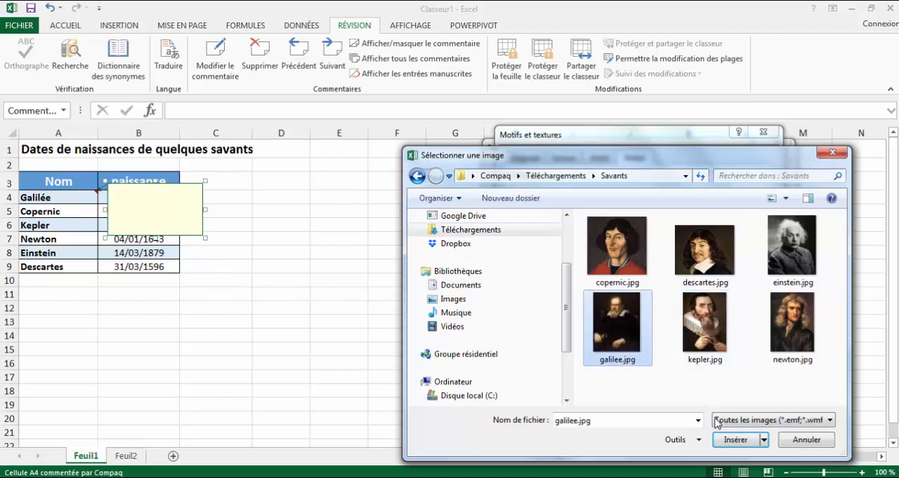
click(722, 443)
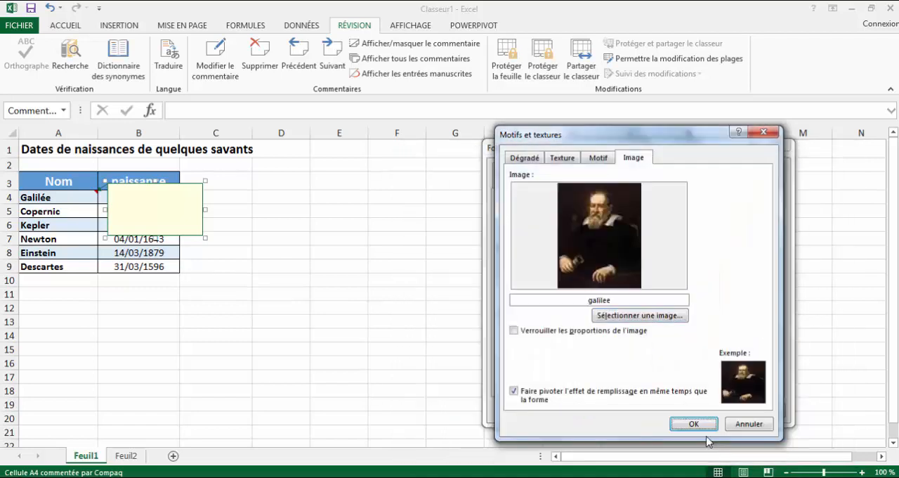
click(697, 425)
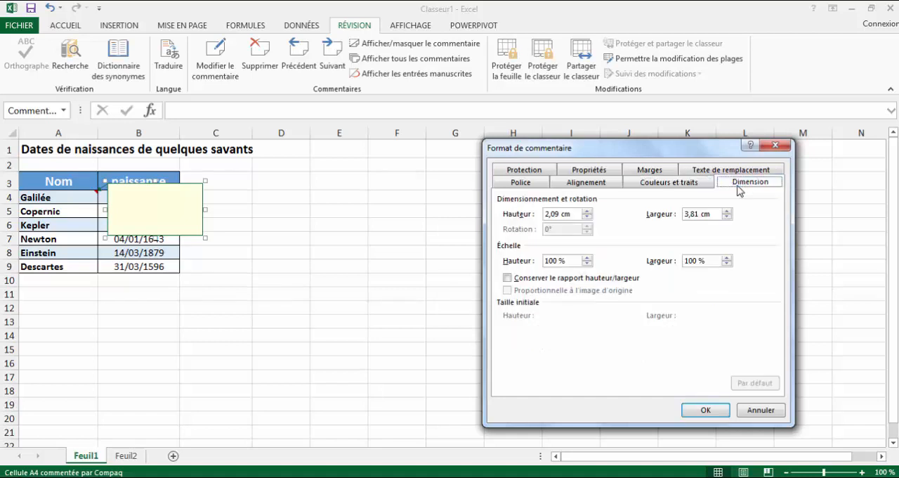
Set the comment's height to 3,65 cm.
click(587, 211)
click(587, 211)
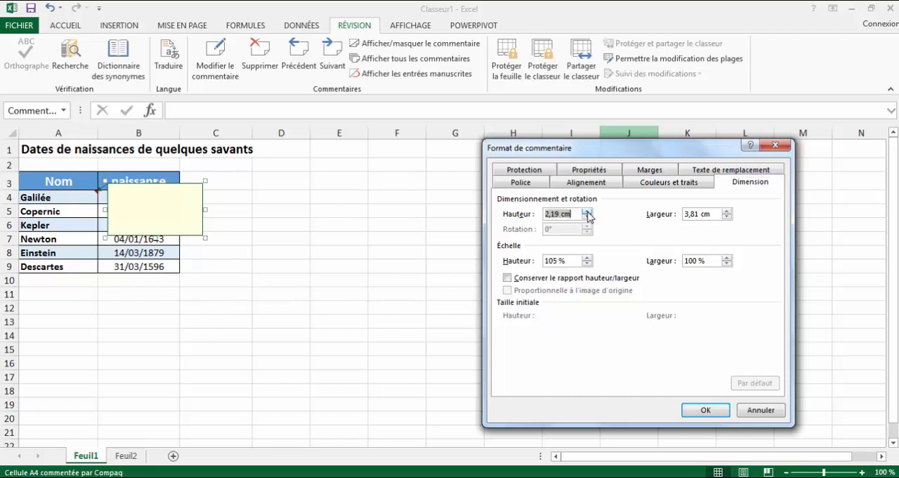
click(587, 211)
click(587, 212)
click(587, 211)
click(587, 212)
click(587, 211)
click(588, 212)
click(587, 211)
click(587, 211)
click(588, 211)
click(587, 211)
click(587, 212)
click(559, 213)
key(BackSpace)
text(5)
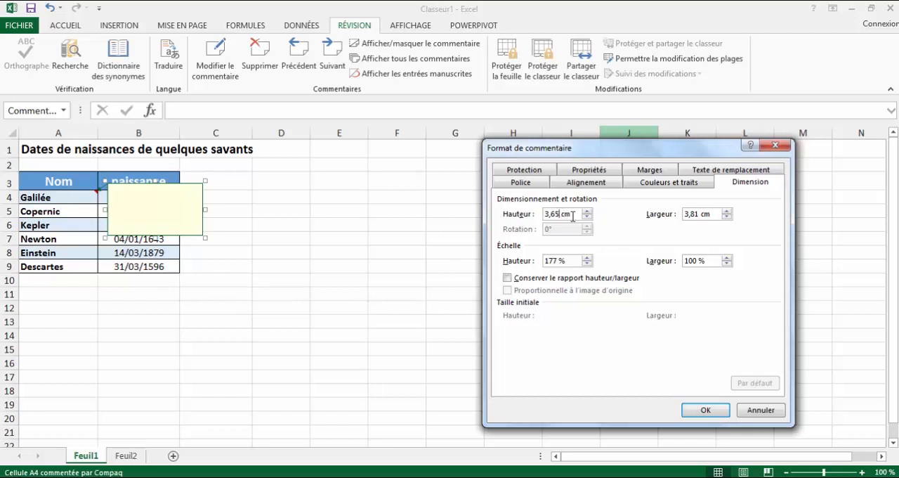
Set the comment's width to 3,36 cm and apply the comment format.
click(727, 218)
click(727, 218)
click(727, 218)
click(698, 213)
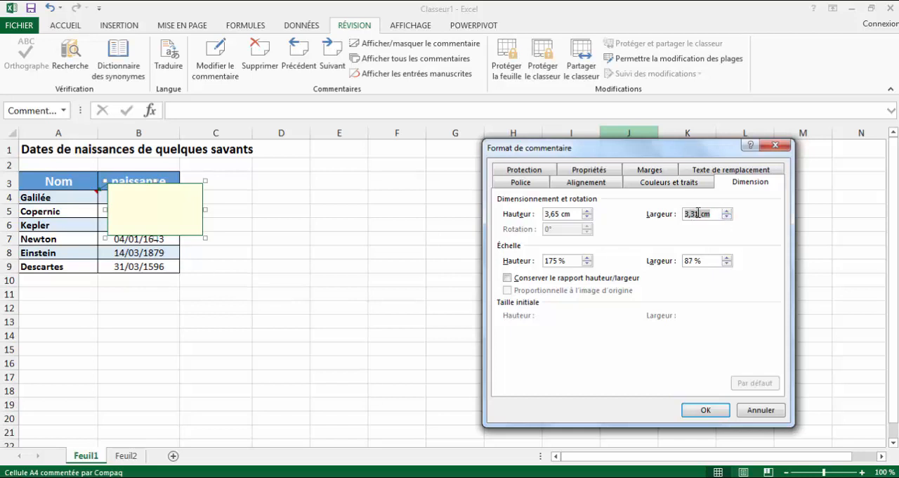
click(698, 213)
key(BackSpace)
text(6)
click(705, 410)
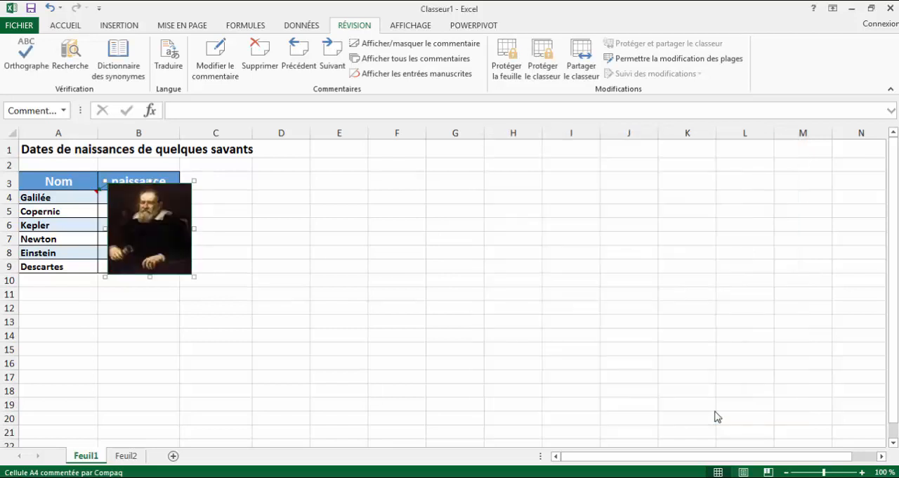
Deselect the comment and point at the Galilée cell to check its picture comment.
click(331, 342)
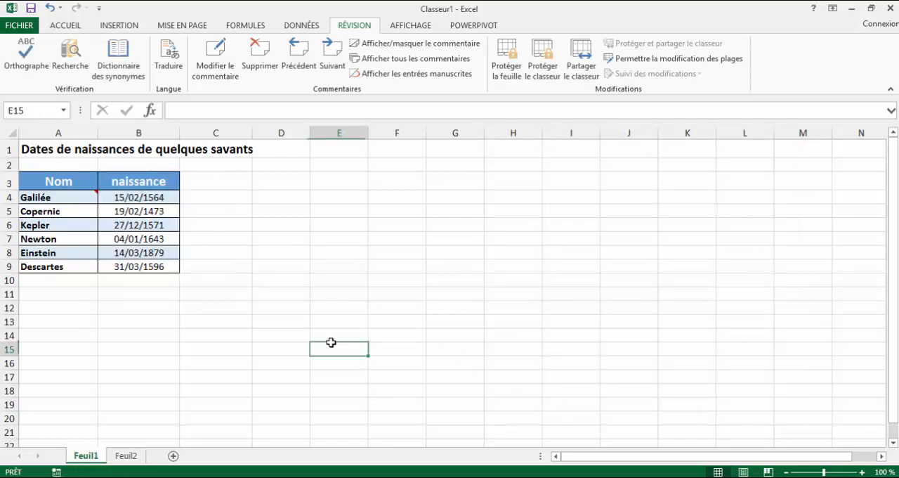
mouse_move(86, 199)
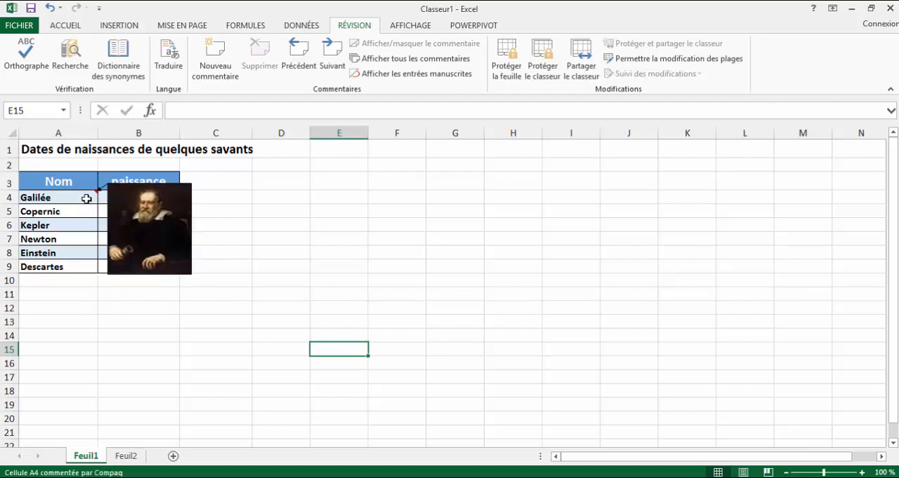